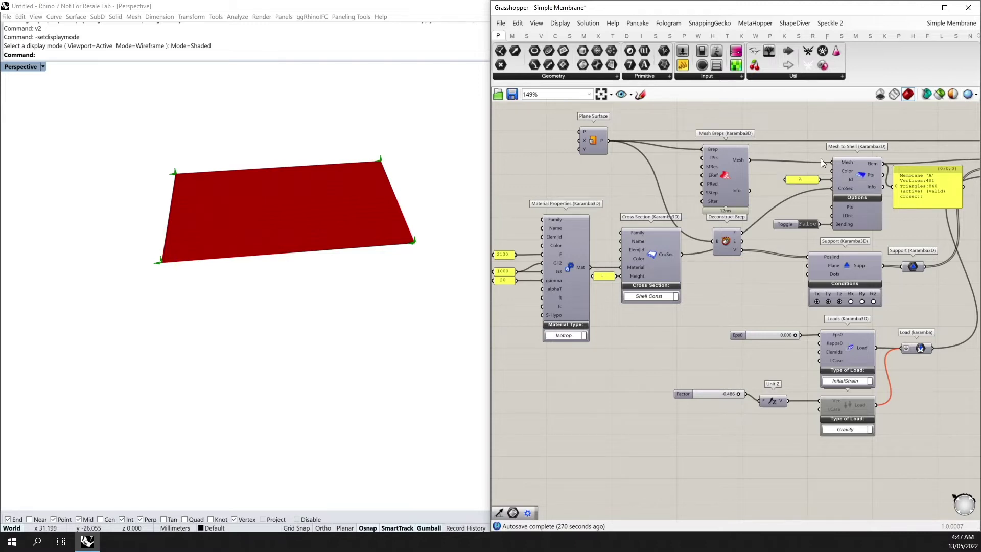
Switch the Mesh to Shell component's Bending toggle to True and back to False to compare the shell and membrane element types
scroll(885, 196, "up", 4)
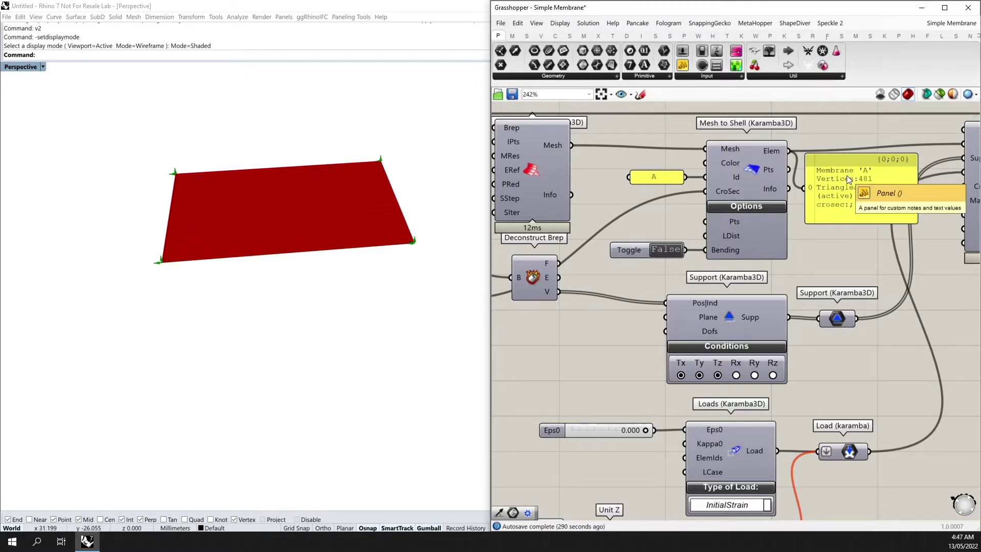
left_click(661, 253)
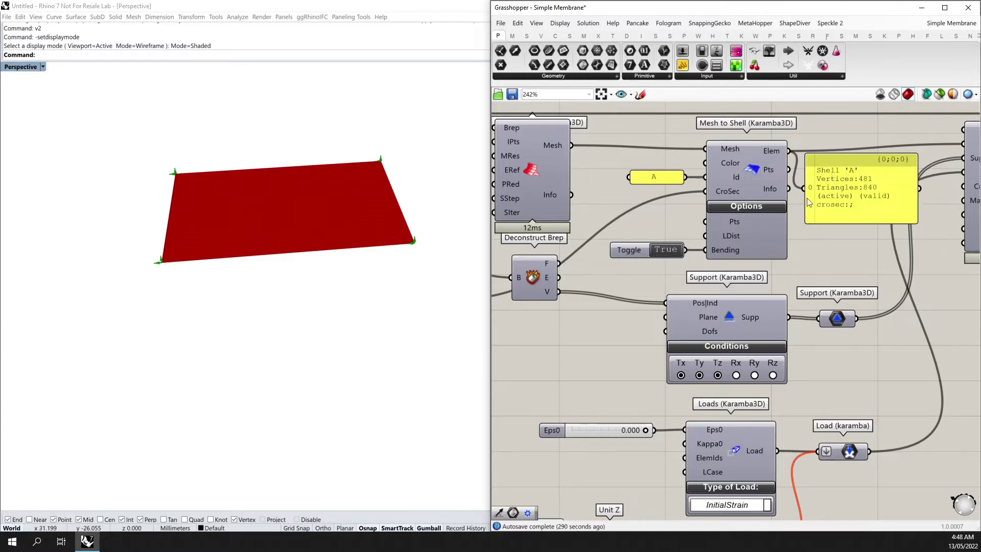
left_click(668, 251)
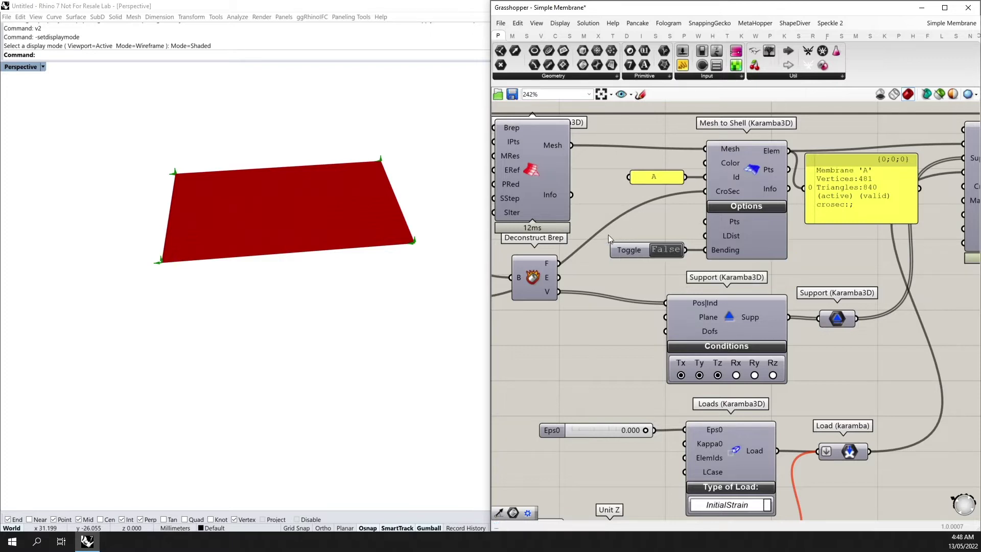
Review the material, cross-section, support and load components, and read the description of the InitialStrain load's Eps0 input
scroll(608, 235, "down", 3)
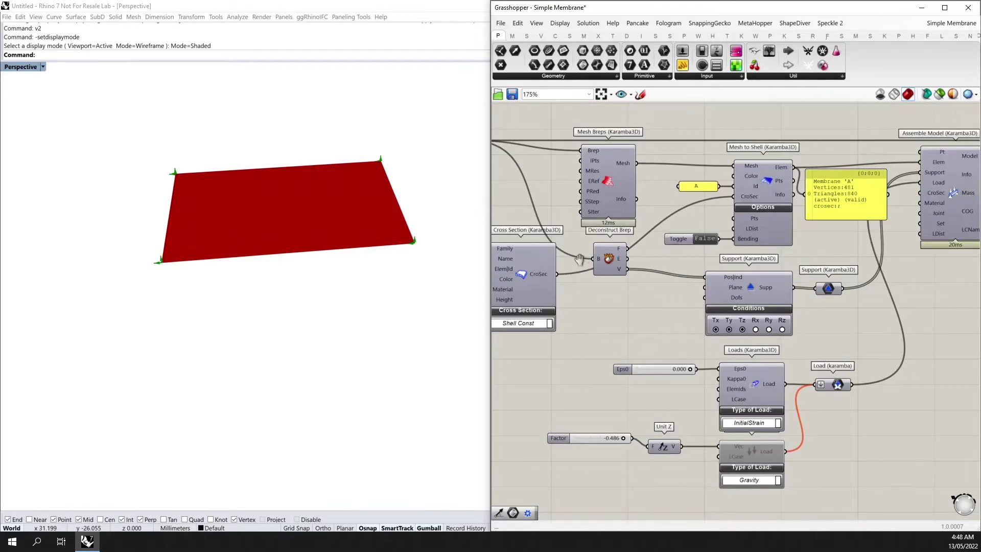
scroll(722, 245, "down", 2)
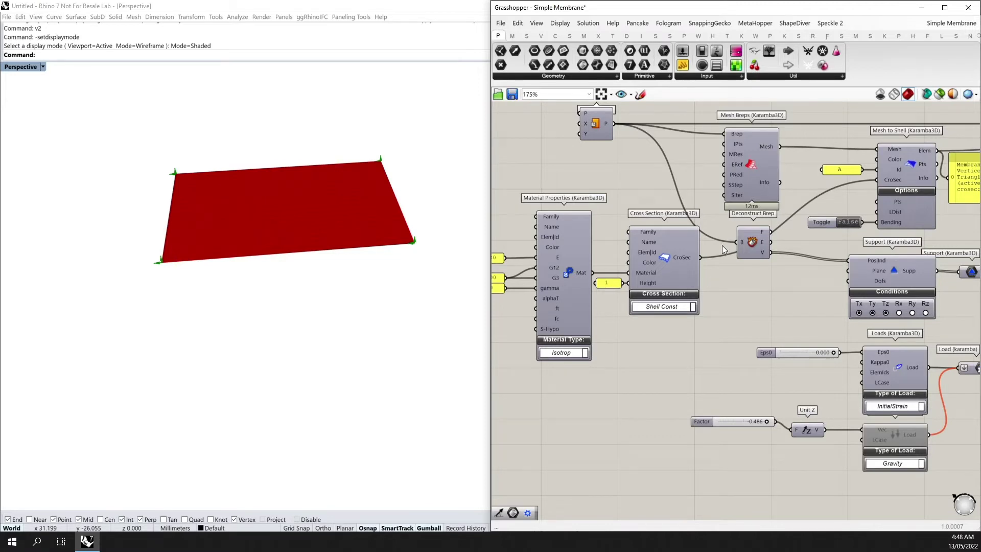
right_click_drag(825, 270, 644, 266)
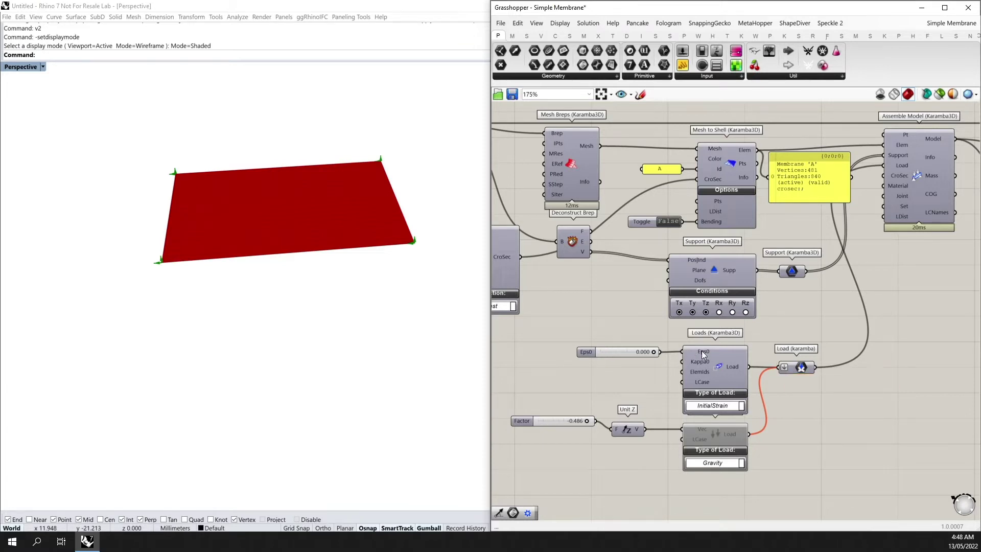
mouse_move(701, 351)
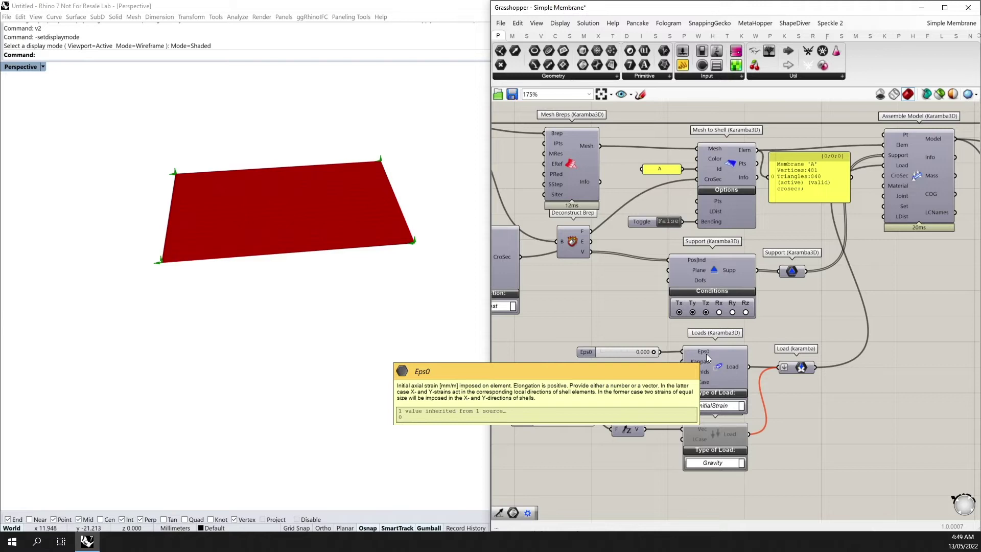
Shift the AnalyzeThII component slightly down, away from the Analyze component above it
right_click_drag(896, 315, 760, 324)
scroll(807, 317, "down", 2)
right_click_drag(857, 312, 734, 310)
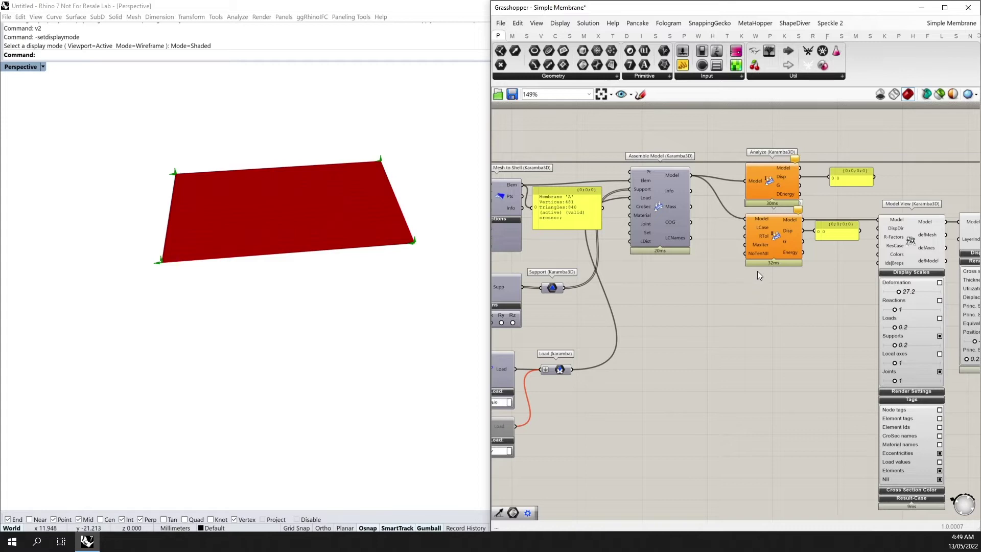
left_click_drag(832, 252, 790, 248)
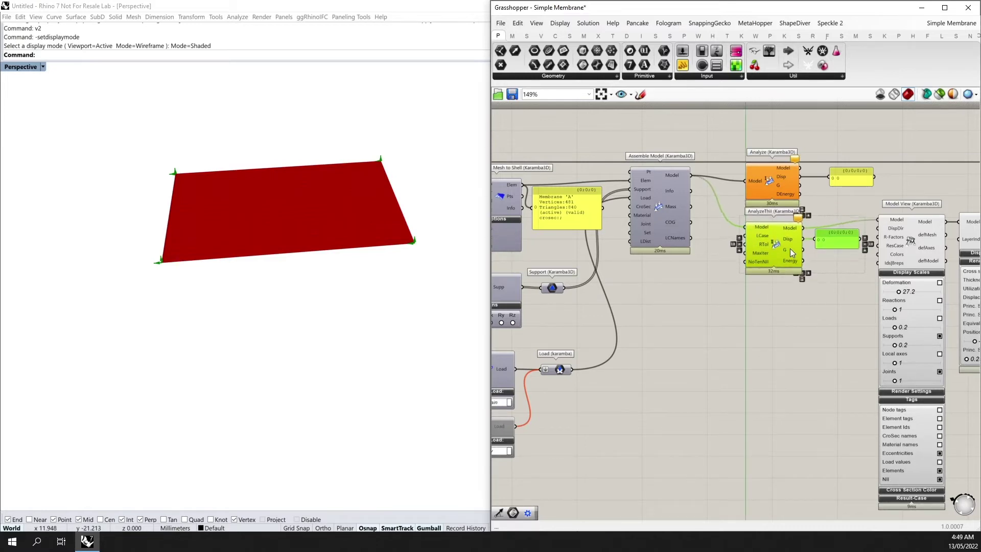
left_click(821, 312)
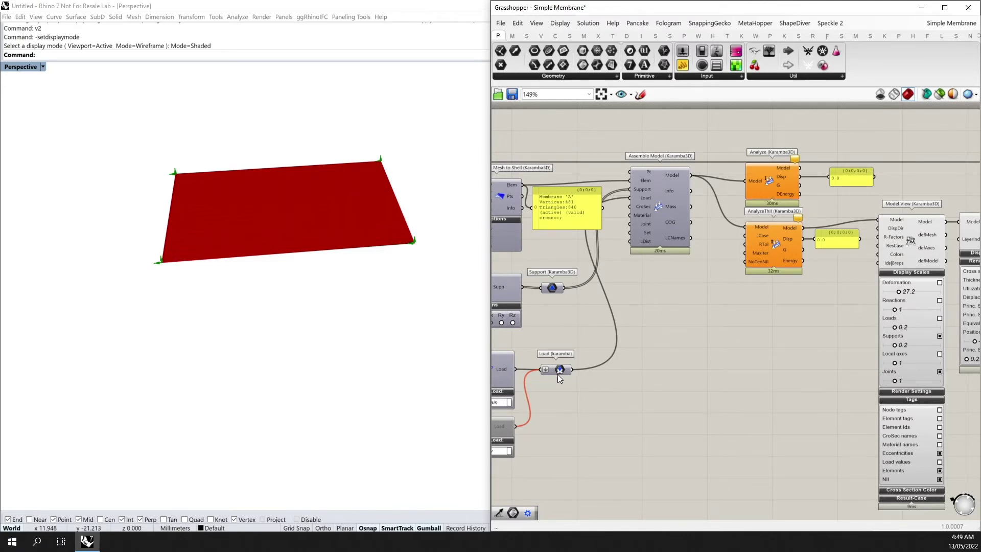
Set the Eps0 slider of the InitialStrain load to about -2.069 and check both analysis displacement panels
right_click_drag(521, 376, 641, 366)
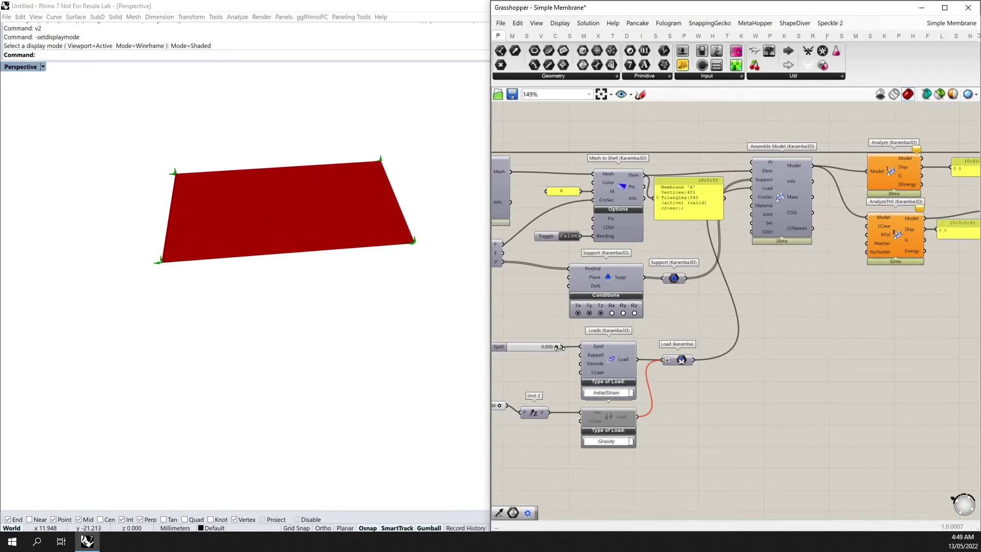
left_click_drag(558, 348, 546, 349)
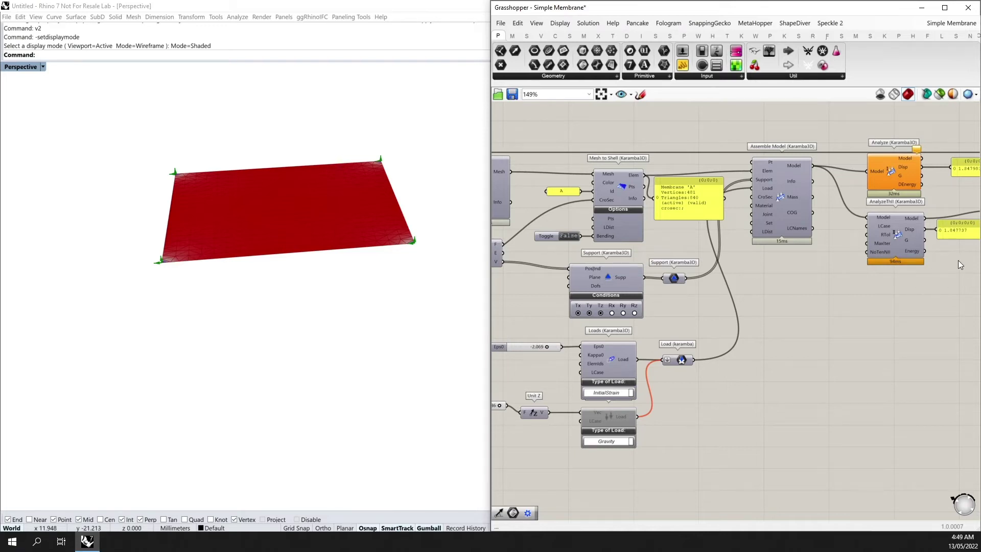
right_click_drag(952, 261, 812, 260)
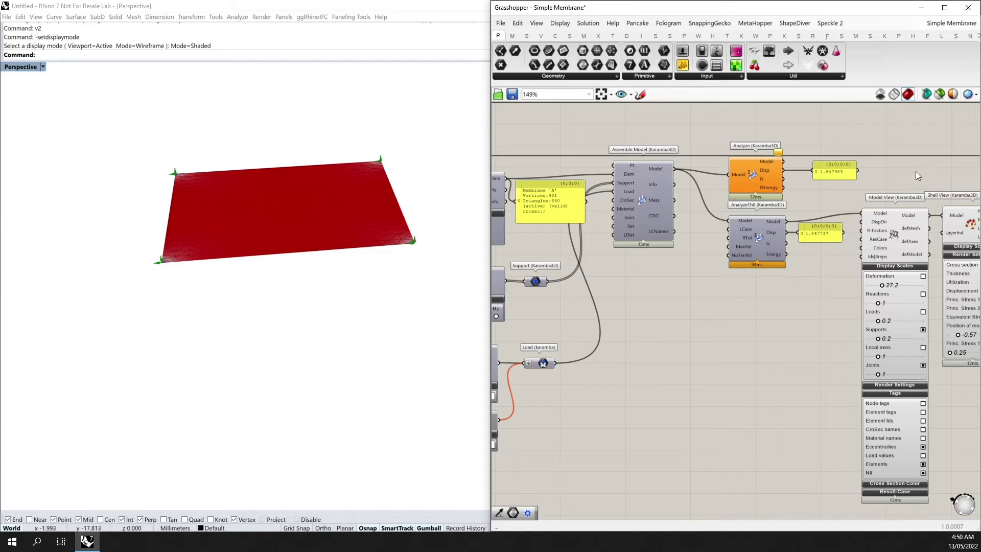
Turn on the deformation display in the Model View component and raise its scale to 57.43
right_click_drag(916, 171, 699, 159)
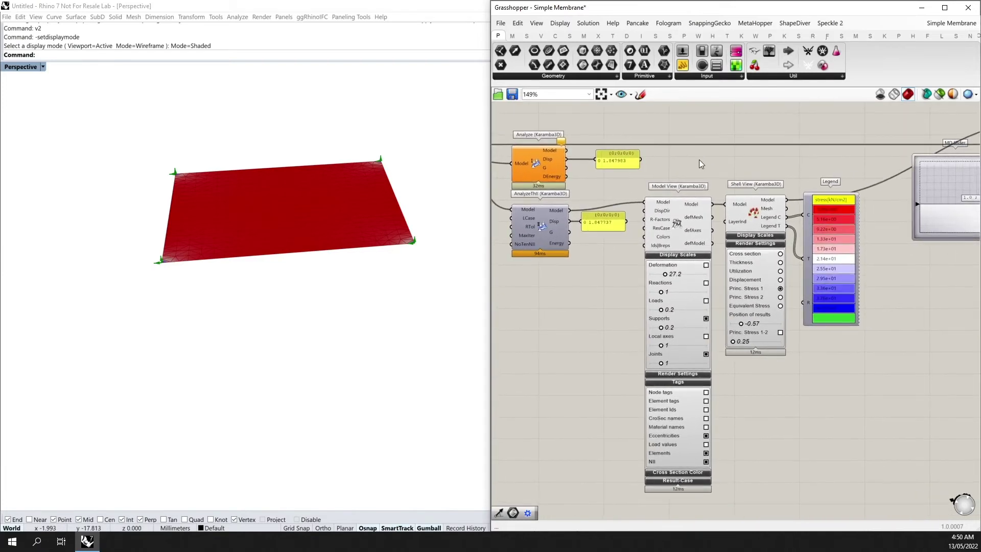
left_click(707, 265)
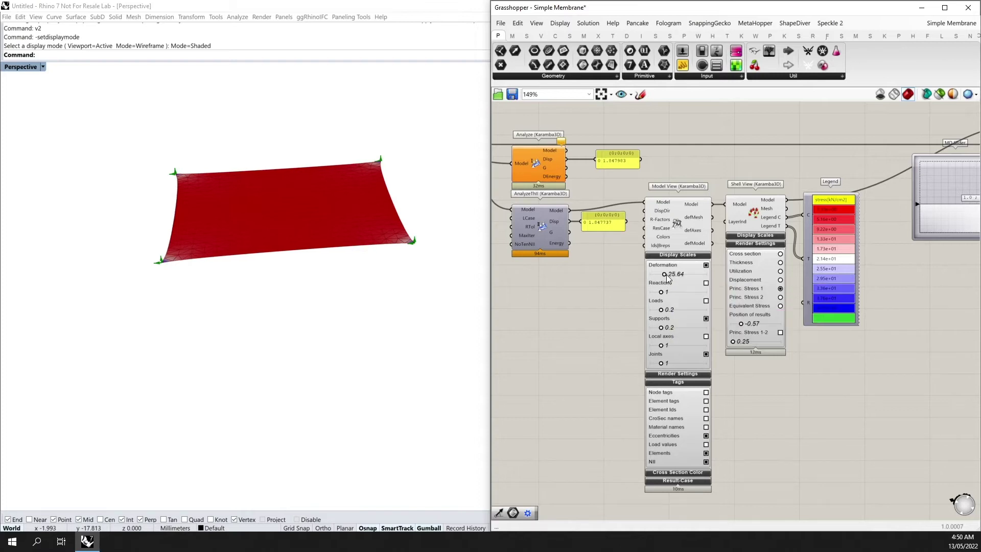
left_click_drag(665, 274, 683, 275)
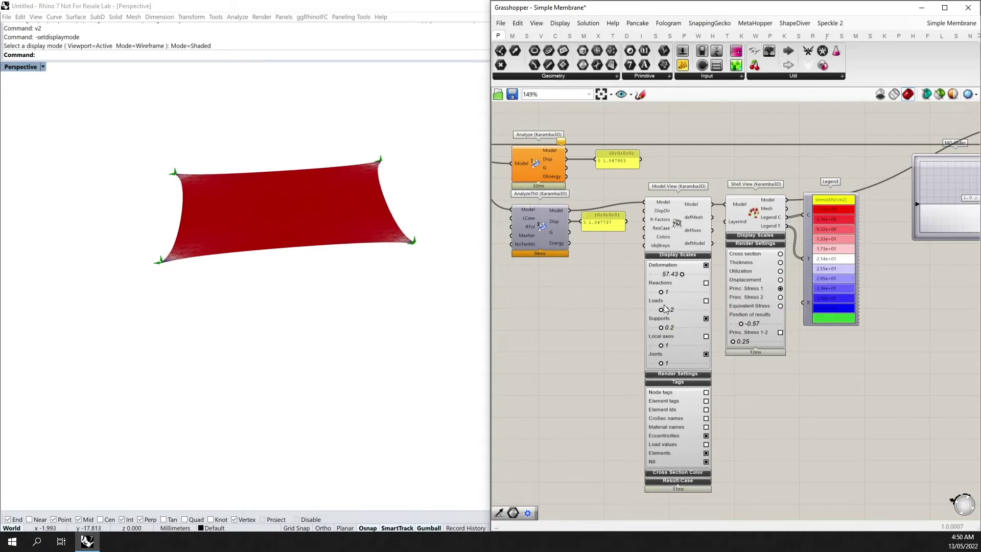
Show the loads in the Model View and hide them again, and set the deformation scale to 0
left_click(706, 301)
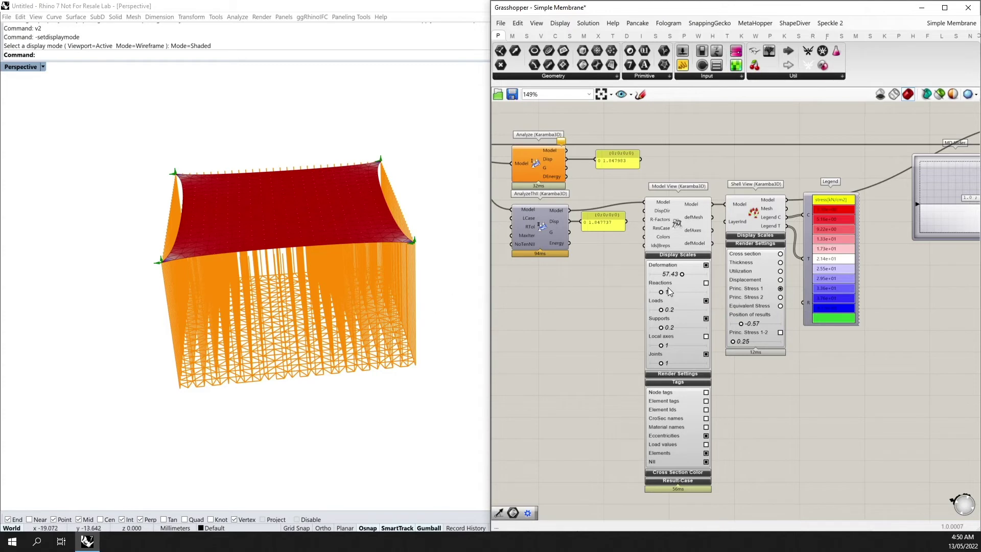
left_click(707, 301)
left_click_drag(682, 278, 632, 279)
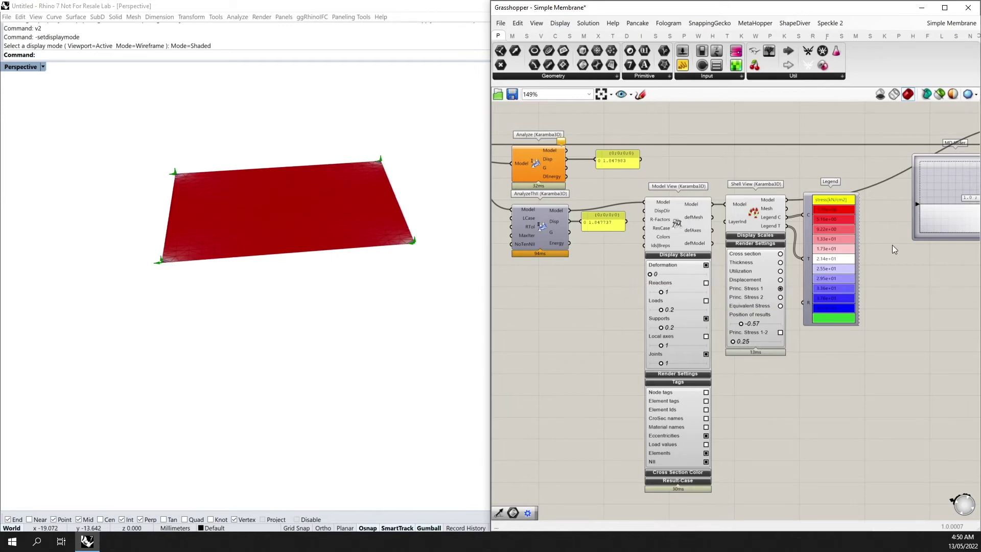
Enable the preview of the Shell Section component and view its force diagram on the membrane from an angle
right_click_drag(892, 244, 806, 236)
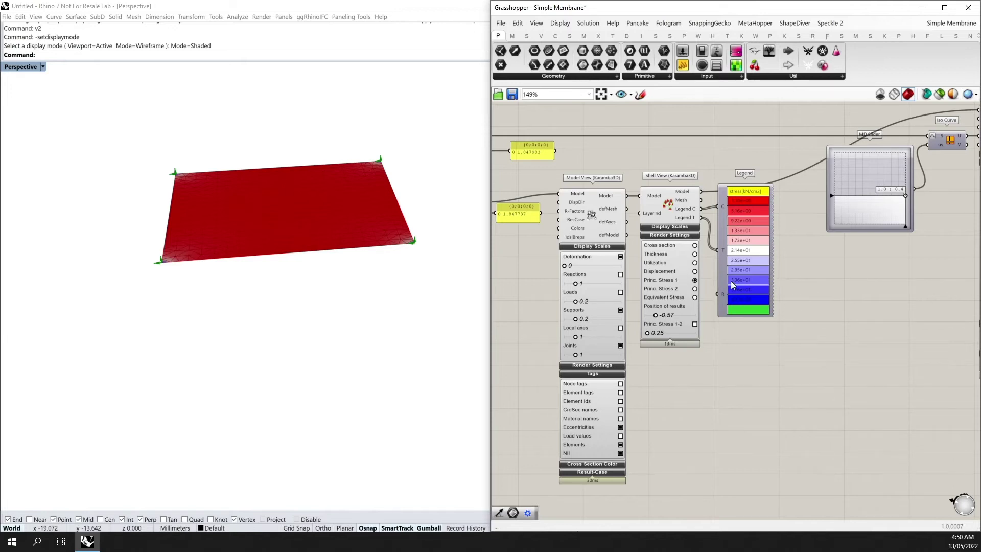
scroll(728, 278, "up", 3)
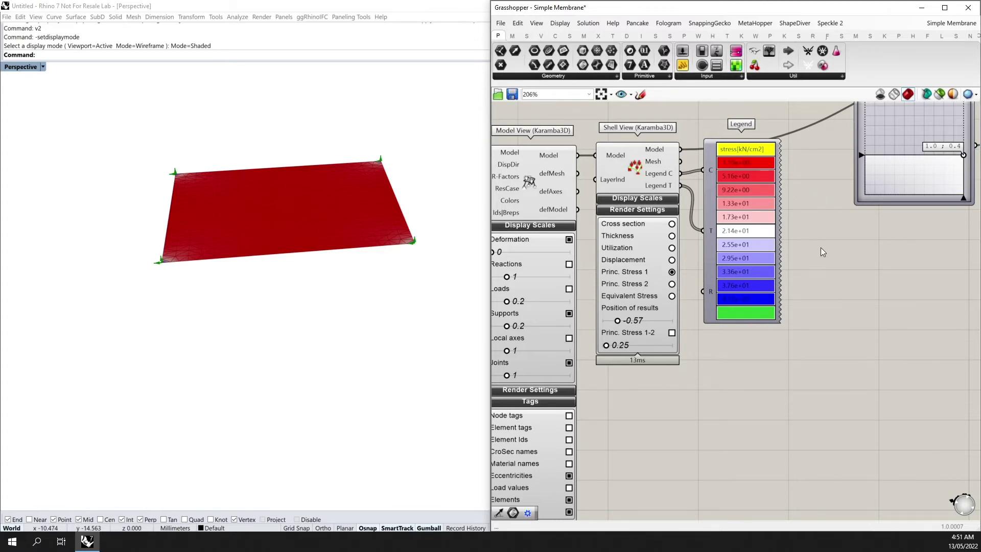
right_click_drag(821, 247, 688, 281)
scroll(689, 281, "down", 1)
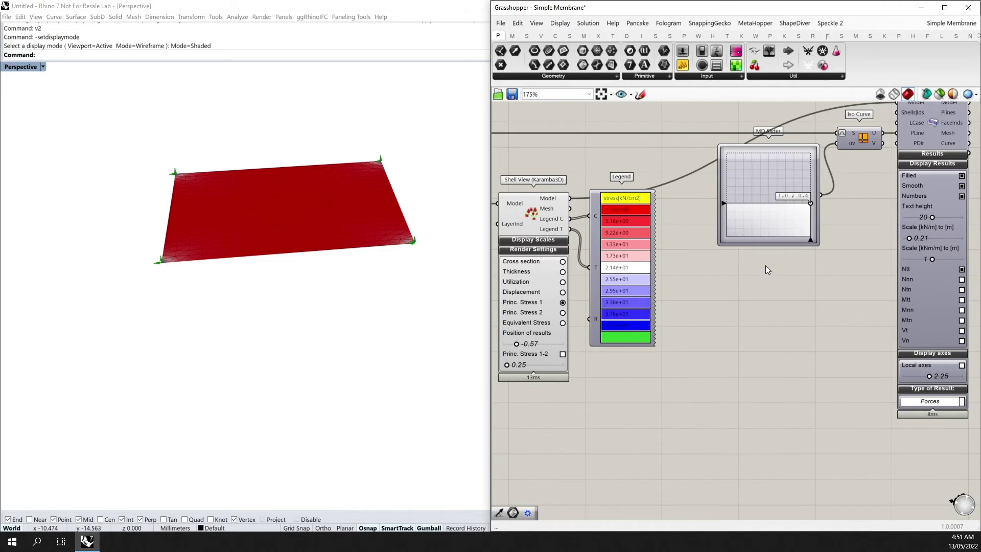
right_click_drag(765, 272, 656, 314)
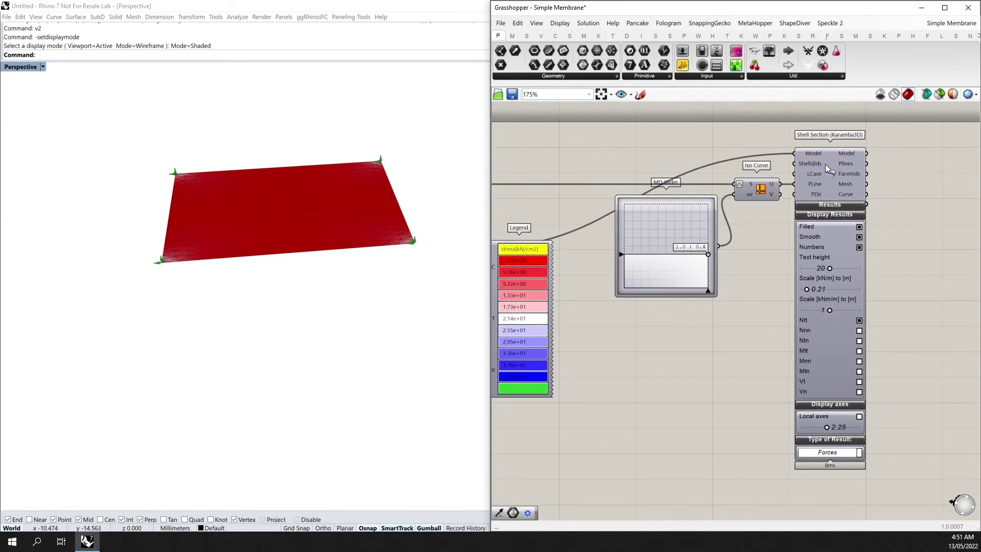
left_click(826, 164)
middle_click(825, 164)
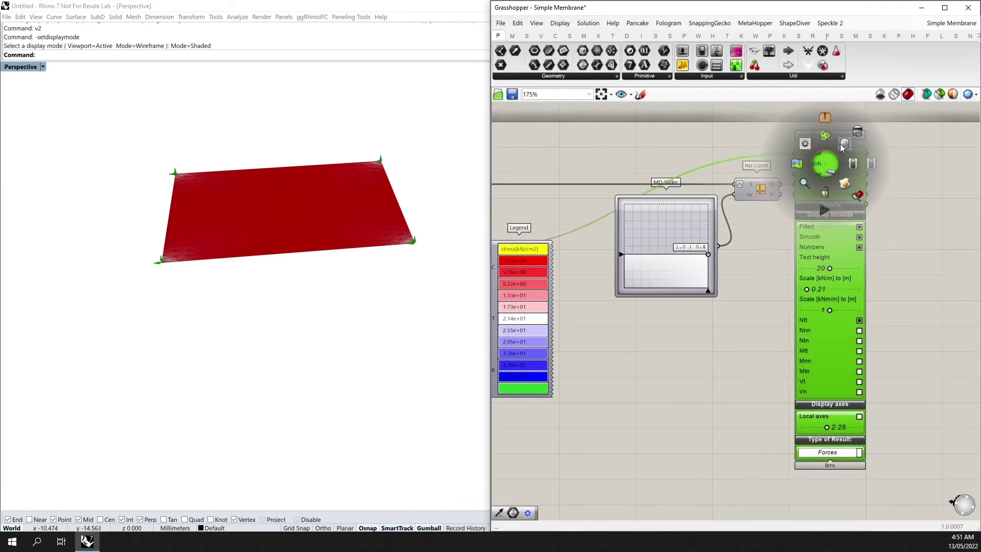
left_click(842, 143)
right_click_drag(274, 281, 380, 265)
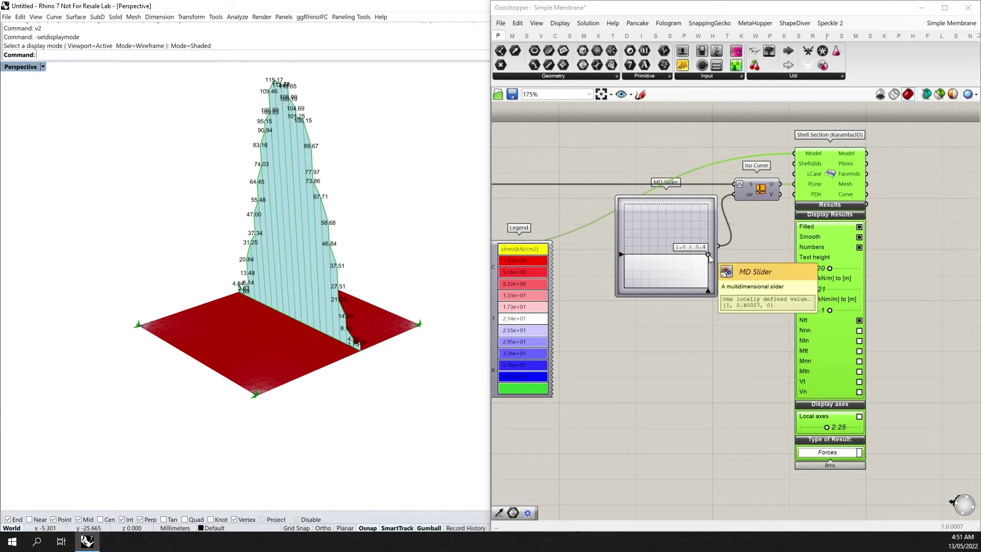
Move the section line with the MD Slider to 0.0; 0.0, reduce the kN/m scale to 0.09, and set the slider to 1.0; 1.0
left_click_drag(708, 254, 490, 303)
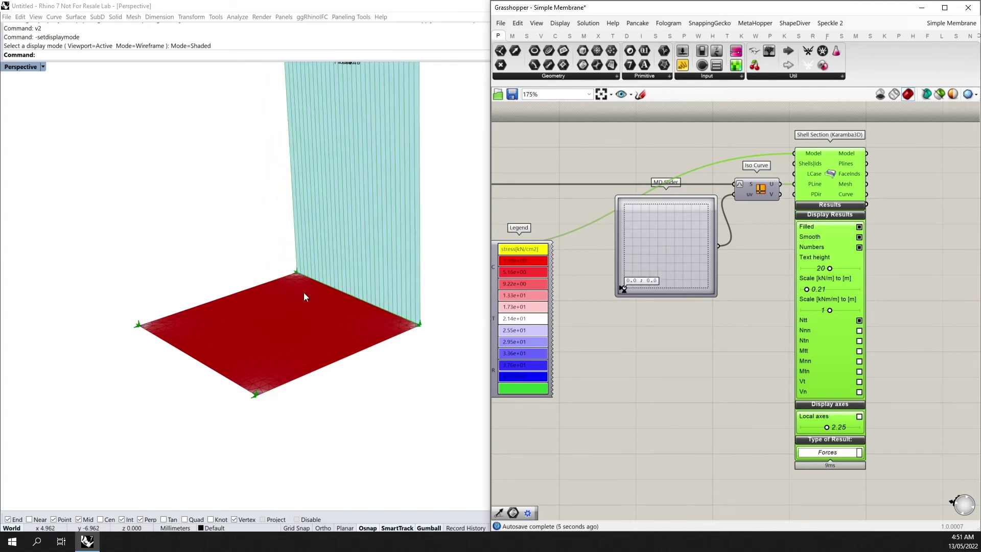
right_click_drag(304, 297, 348, 353)
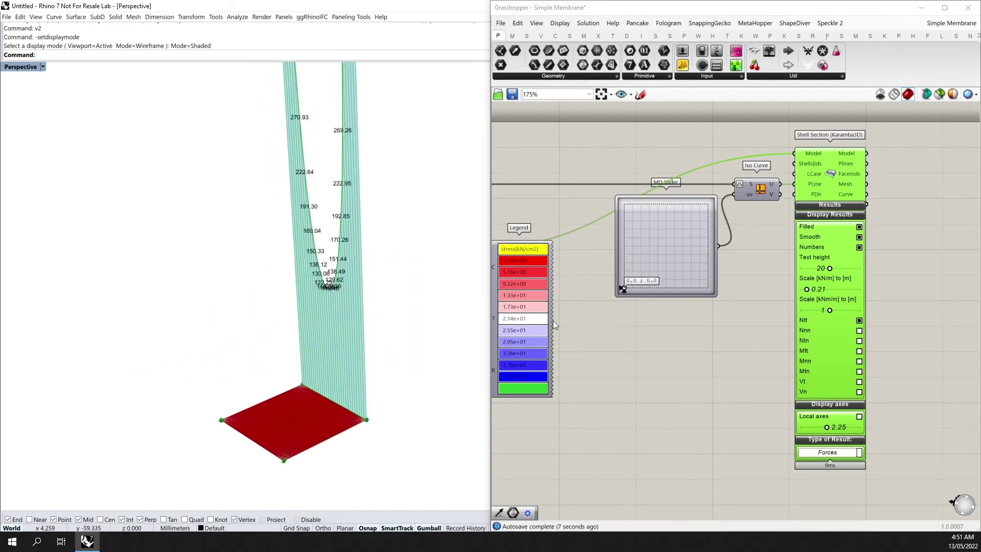
left_click_drag(808, 290, 804, 289)
scroll(625, 281, "up", 2)
left_click_drag(627, 288, 780, 183)
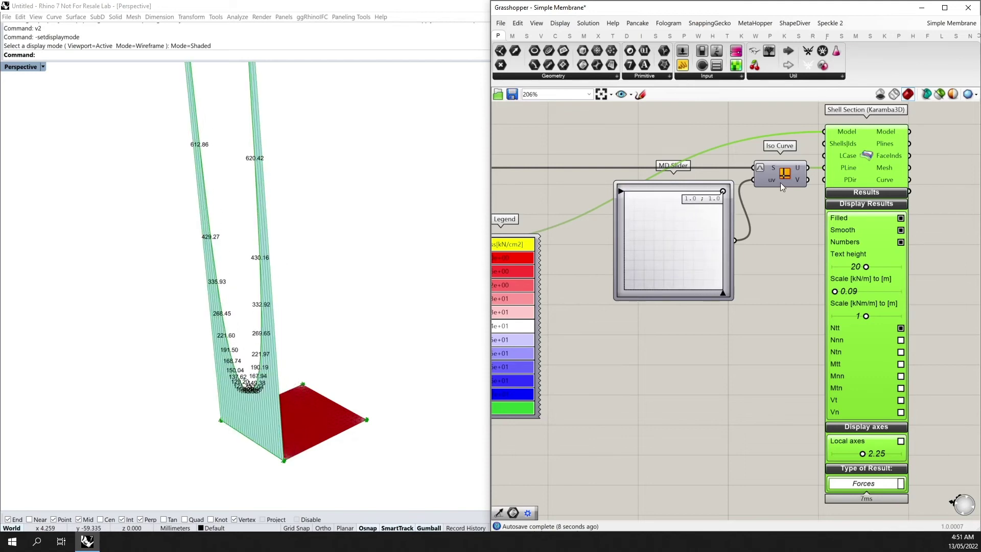
Connect the Iso Curve's V output to the Shell Section's PLine input in place of U, keeping the MD Slider at 1.0; 1.0
middle_click(890, 155)
left_click_drag(816, 183, 824, 167)
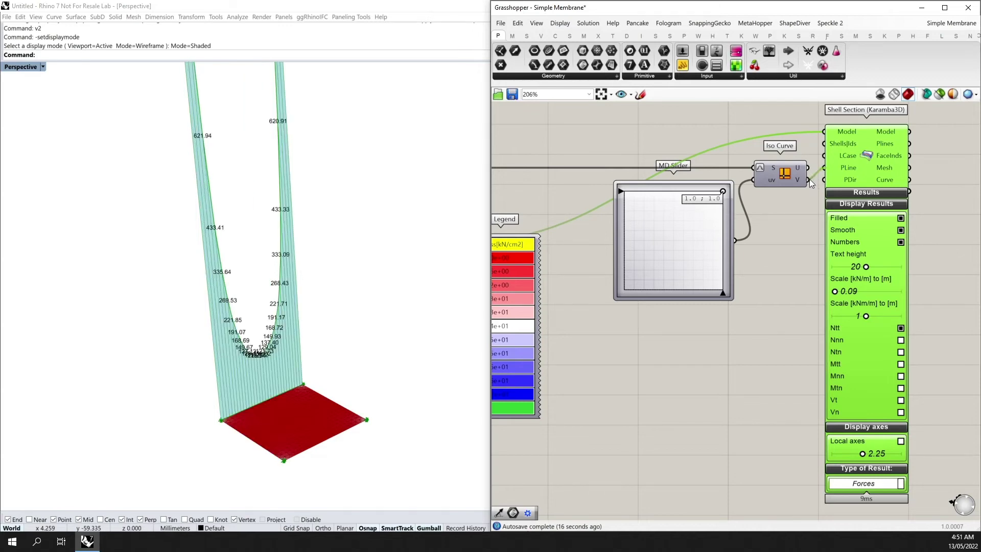
mouse_move(723, 191)
left_mouse_down()
mouse_move(667, 209)
mouse_move(610, 209)
mouse_move(699, 200)
mouse_move(734, 186)
left_mouse_up()
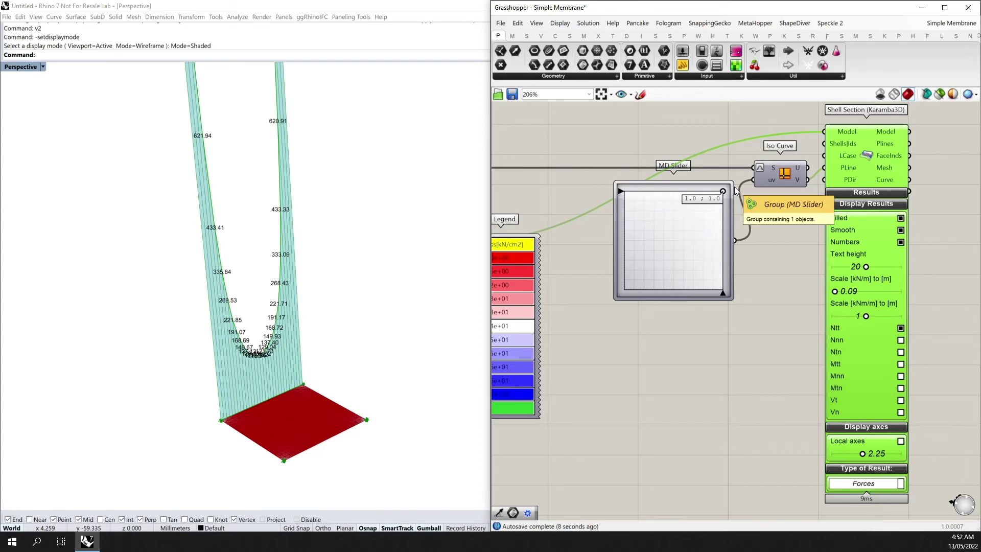
Turn off the preview of the Shell Section component
middle_click(857, 173)
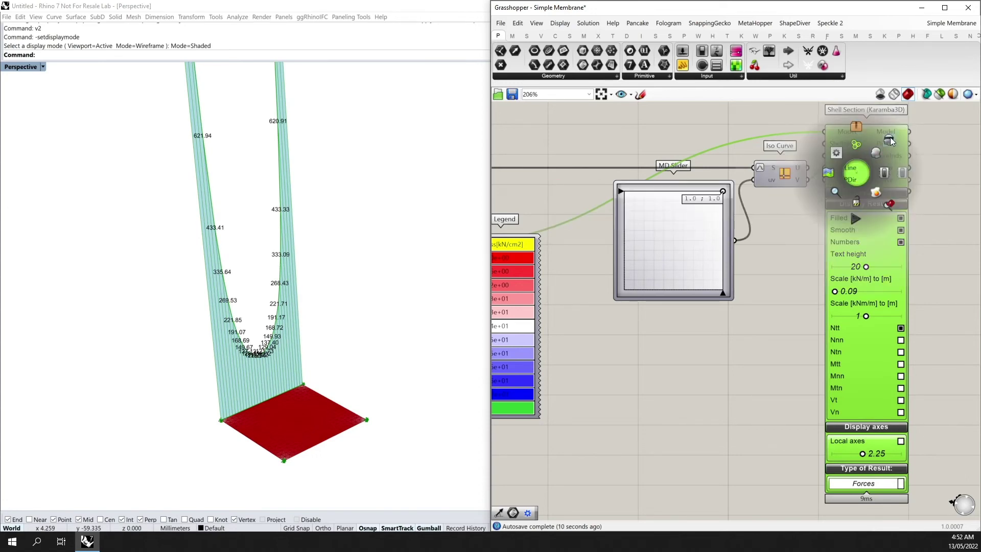
left_click(889, 139)
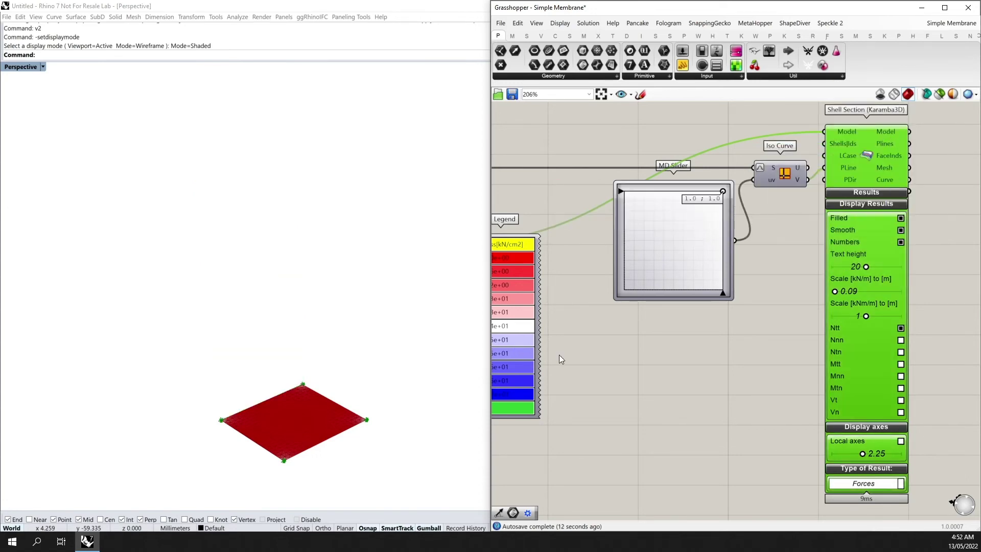
Set the Factor slider feeding the gravity load's Unit Z vector to -1
right_click_drag(561, 350, 806, 308)
scroll(596, 396, "down", 1)
right_click_drag(512, 391, 855, 356)
right_click_drag(628, 372, 752, 360)
scroll(752, 361, "down", 1)
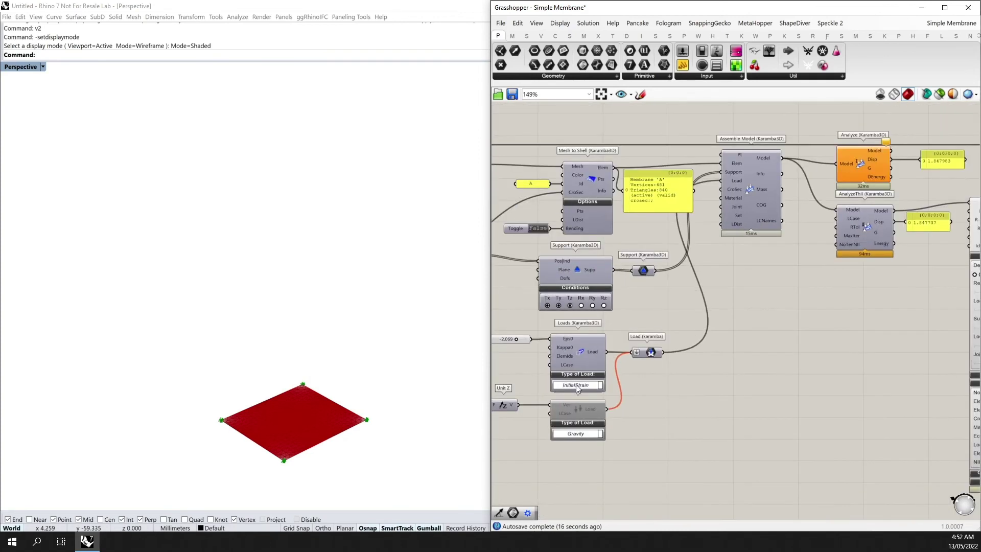
left_click(575, 407)
right_click_drag(584, 405, 745, 400)
scroll(572, 397, "up", 1)
left_click_drag(545, 384, 550, 389)
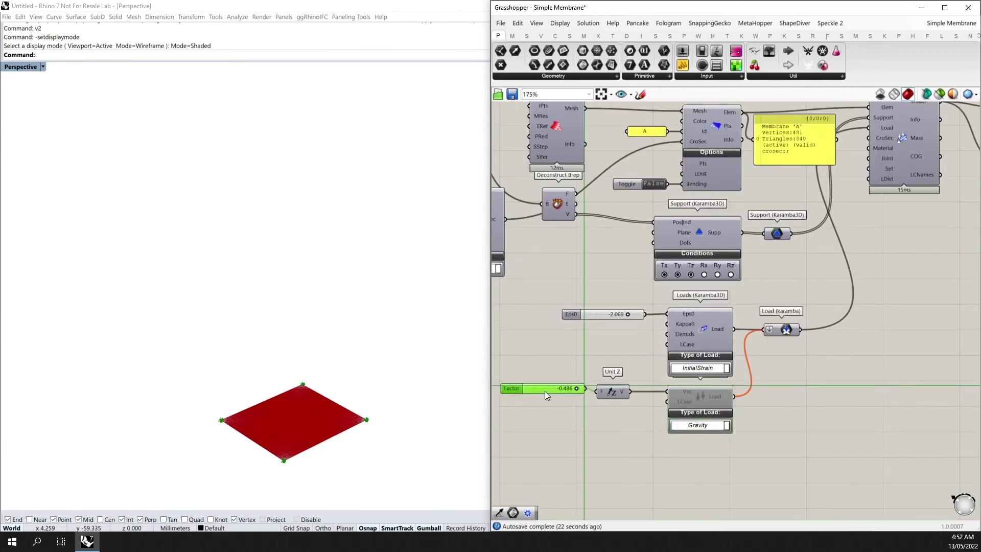
double_click(542, 391)
type("-1")
key("Return")
Enable the disabled Gravity load component so that it feeds the Load parameter
left_click(701, 400)
middle_click(701, 400)
left_click(736, 402)
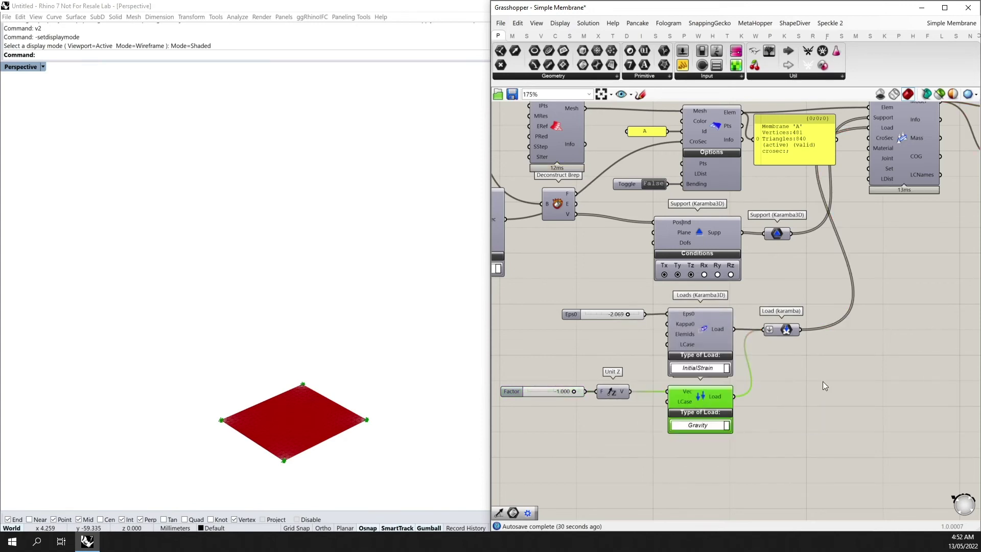
scroll(824, 380, "down", 2)
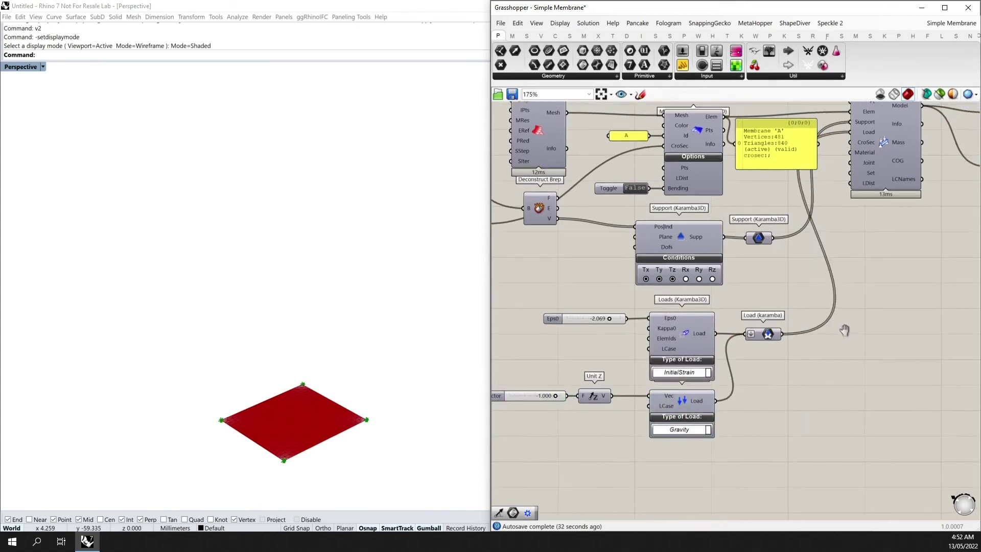
Increase the Deformation display scale of the Model View component to show the membrane's deformed shape under initial strain and gravity
right_click_drag(814, 349, 743, 353)
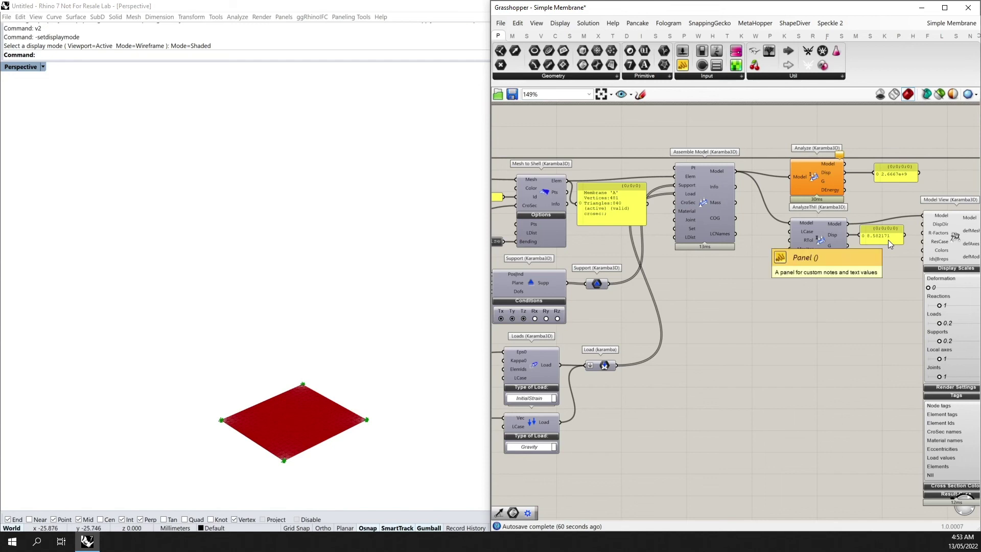
right_click_drag(873, 260, 829, 260)
scroll(881, 285, "up", 2)
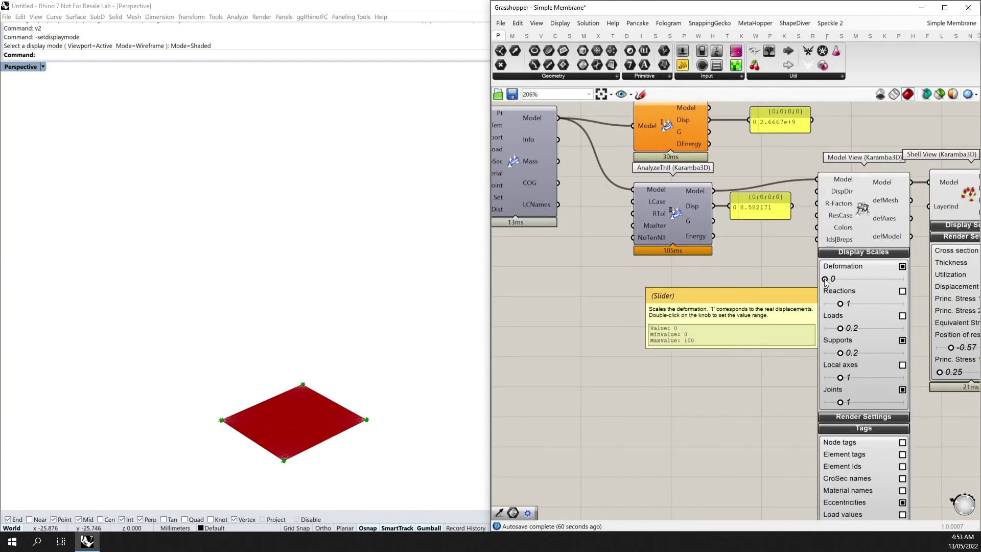
left_click_drag(825, 279, 860, 281)
right_click_drag(225, 458, 293, 429)
Set the Eps0 slider feeding the InitialStrain load to -10.000 and inspect the membrane's deformed shape up close
right_click_drag(535, 382, 756, 338)
scroll(599, 365, "down", 3)
right_click_drag(598, 365, 720, 342)
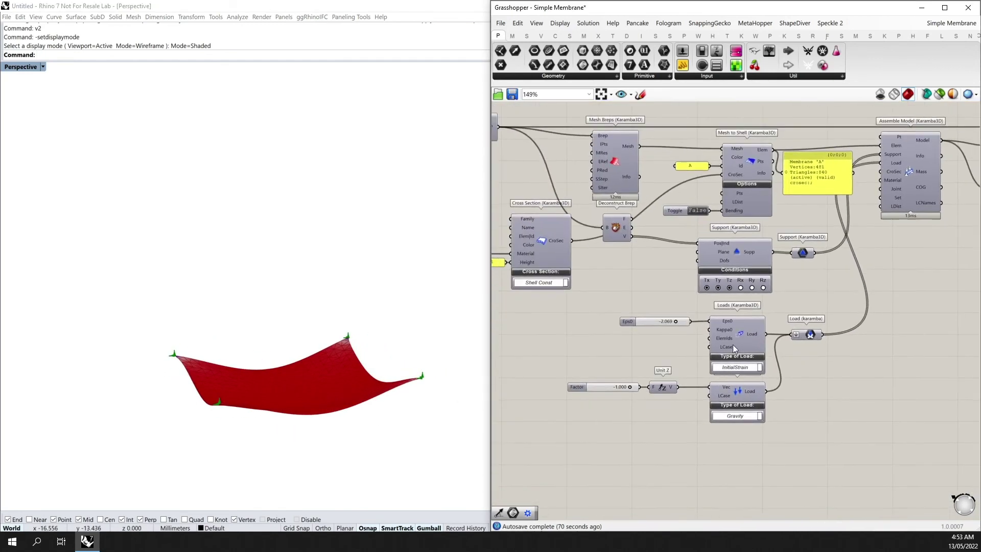
scroll(685, 327, "up", 3)
left_click_drag(656, 315, 587, 327)
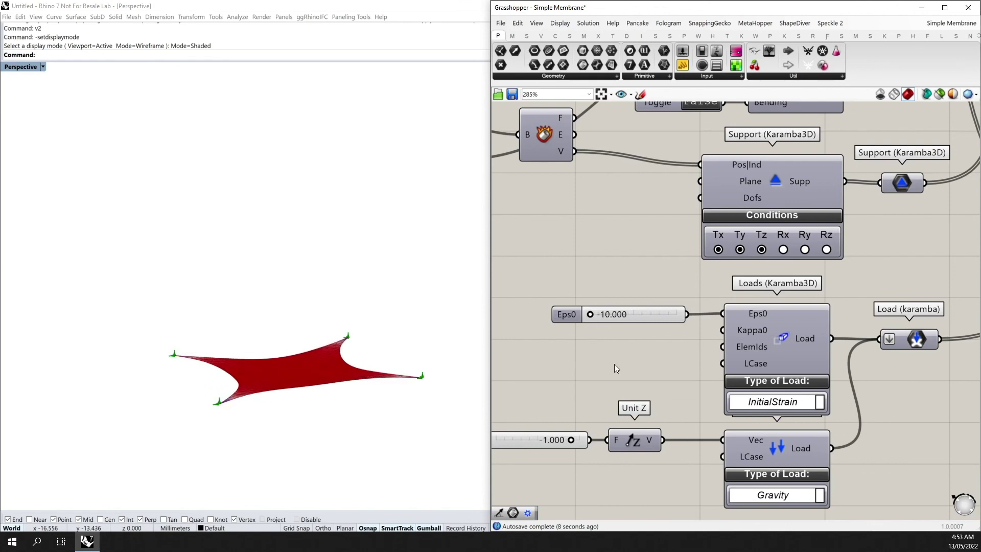
scroll(621, 364, "down", 3)
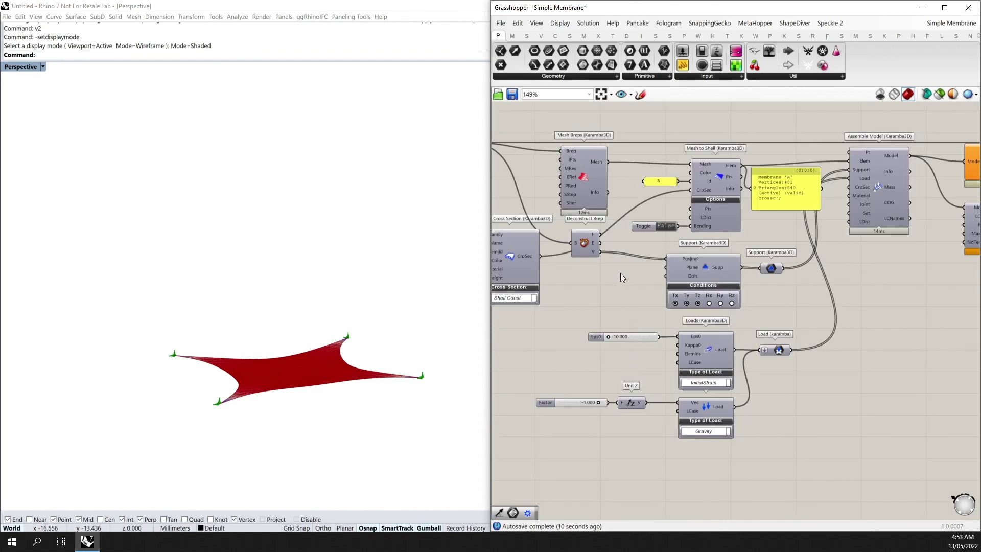
right_click_drag(621, 276, 714, 304)
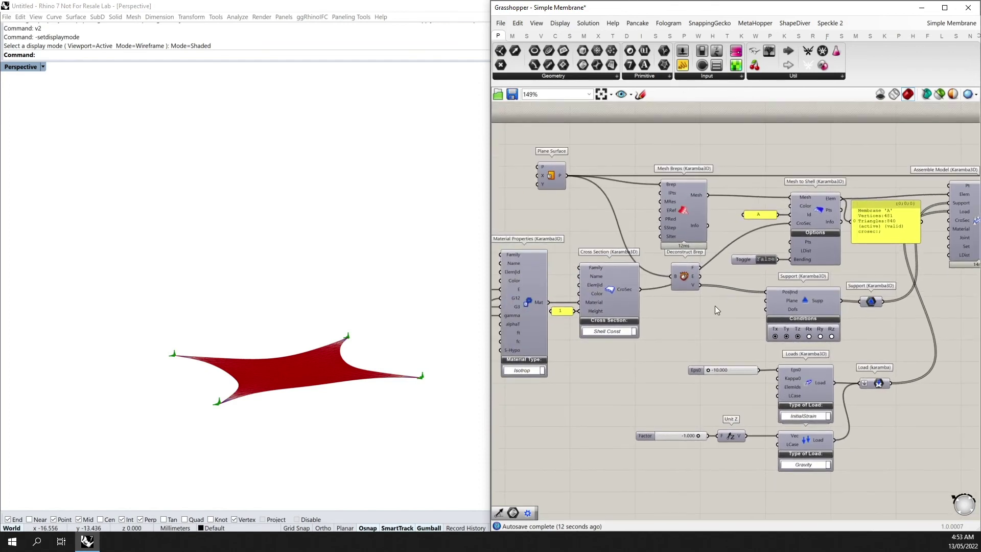
scroll(255, 391, "up", 4)
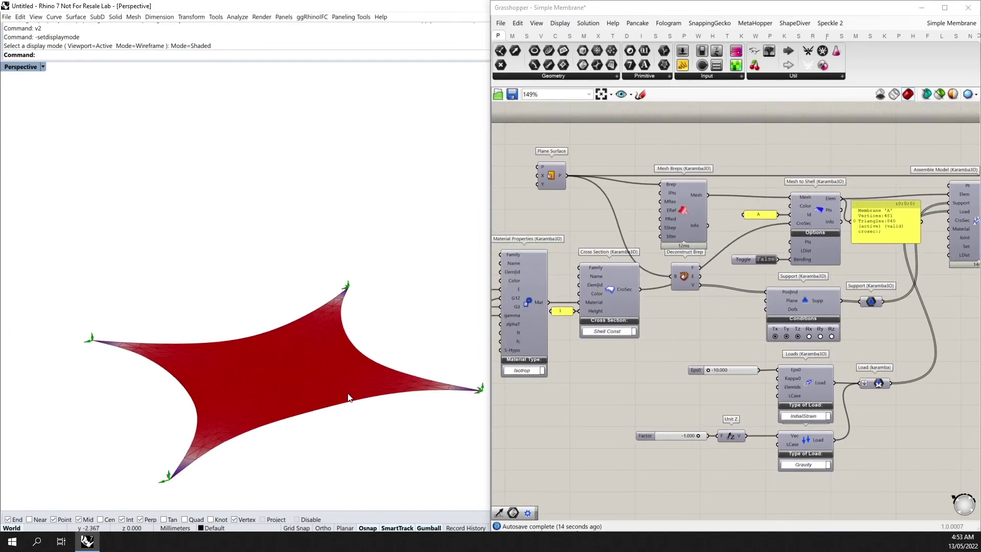
right_click_drag(351, 398, 323, 359, "shift")
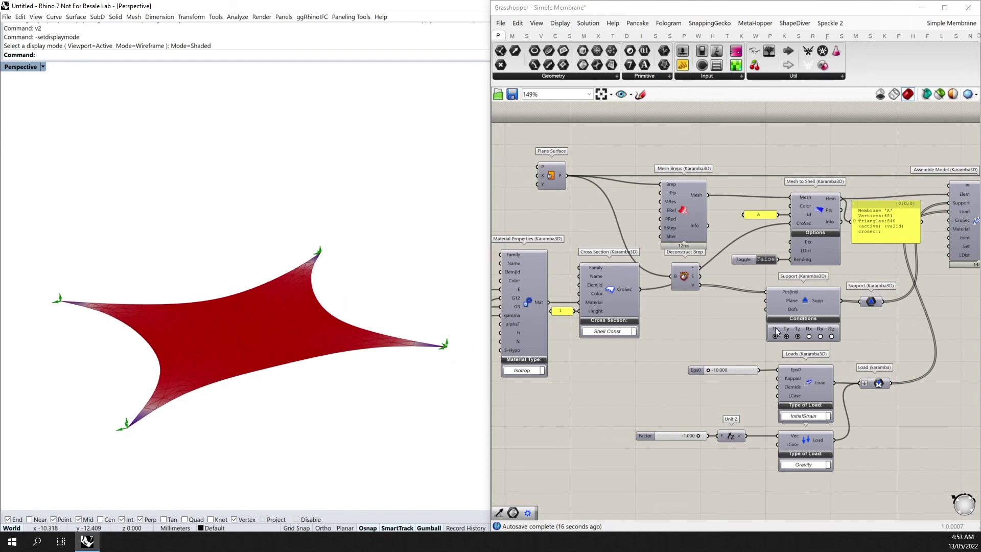